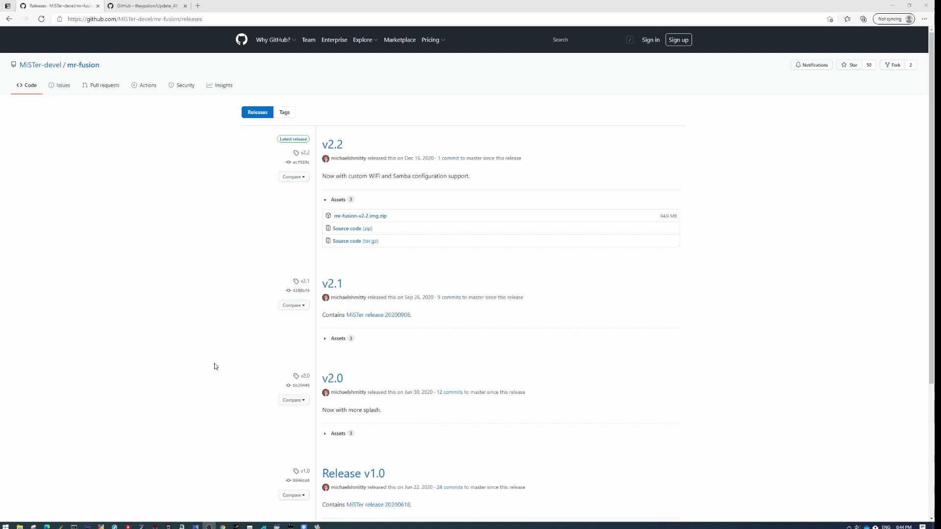
Step: Review the installation instructions in the mr-fusion README and download mr-fusion-v2.2.img.zip from the project's releases page
click(77, 71)
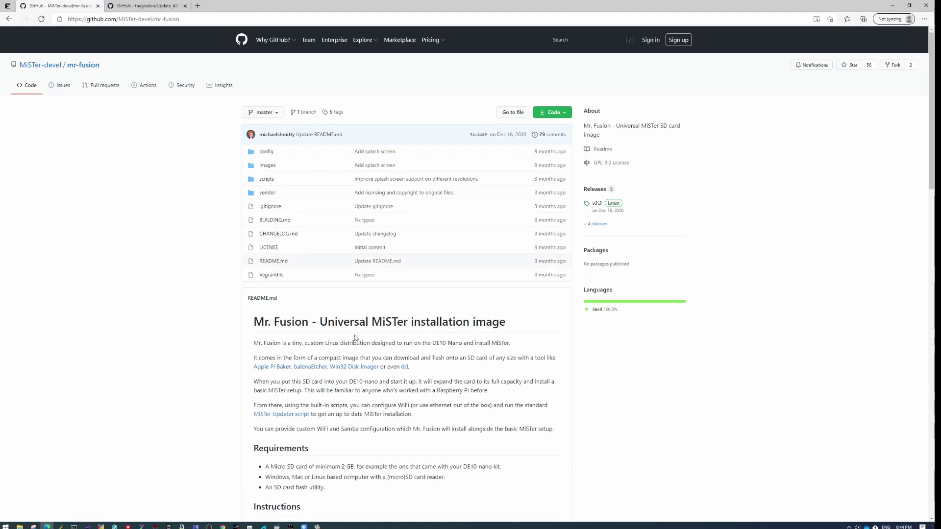
scroll(331, 325, down, 2)
scroll(331, 325, up, 2)
scroll(326, 327, down, 3)
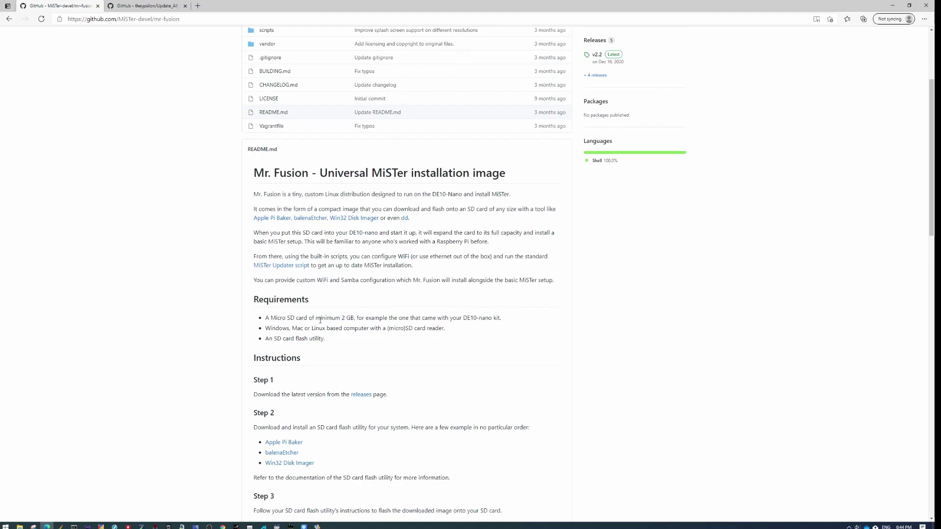
scroll(327, 314, down, 3)
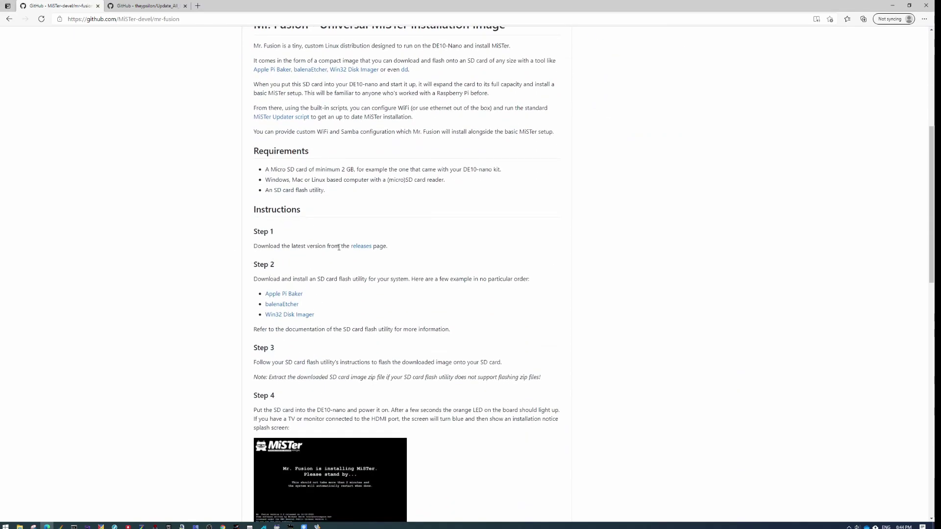
click(361, 247)
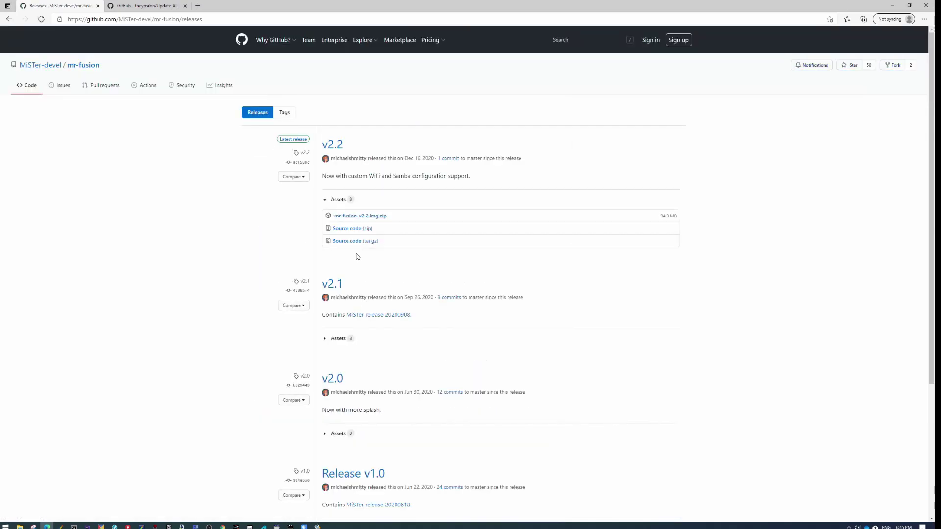
click(355, 218)
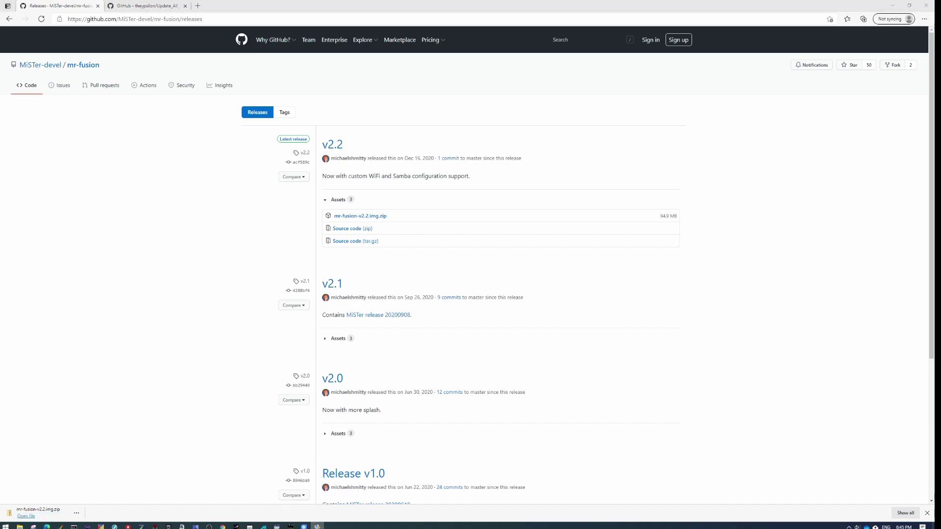
Step: In Win32 Disk Imager, load mr-fusion-v2.2.img from the mrfusion folder and write it to the H: drive
drag(337, 147, 413, 147)
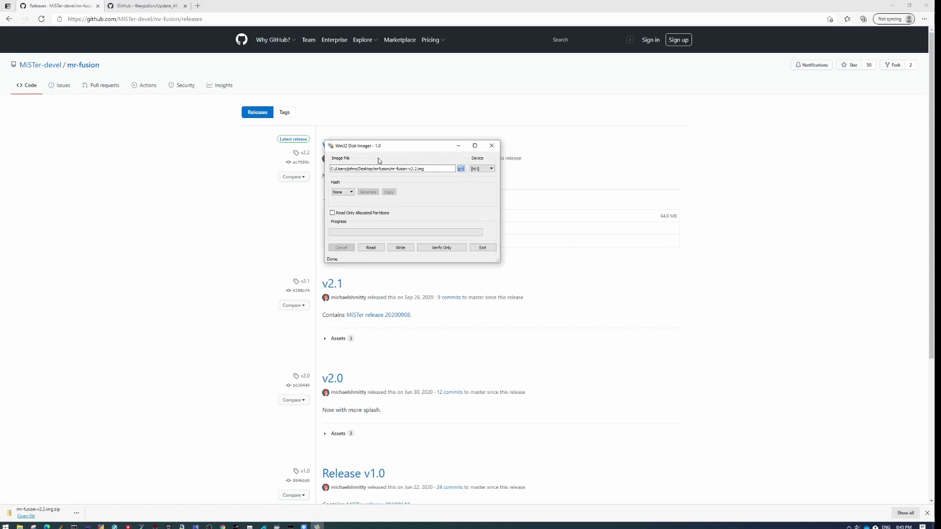
click(461, 169)
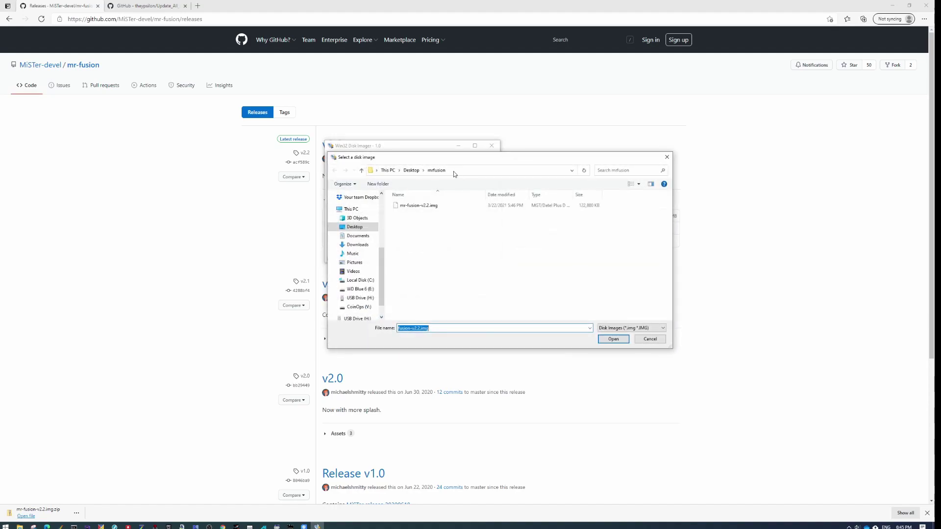
double_click(407, 206)
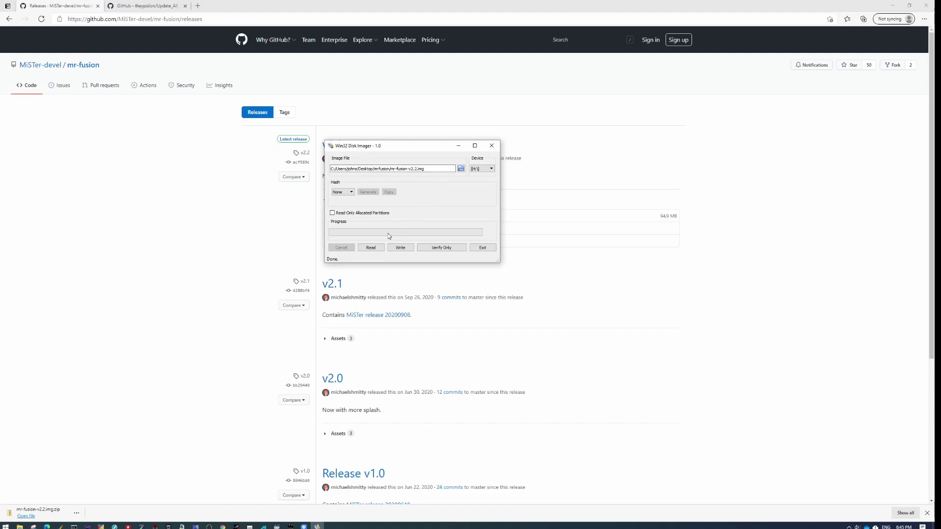
click(400, 248)
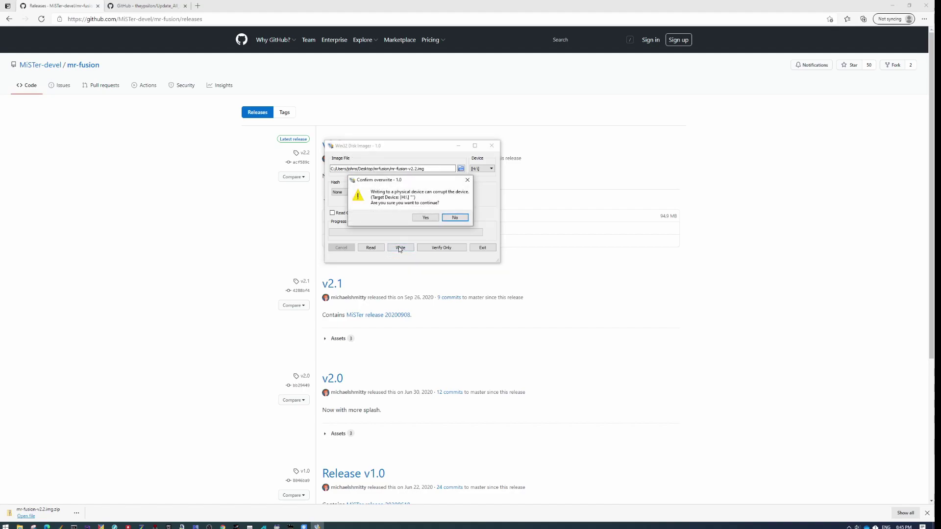
click(432, 217)
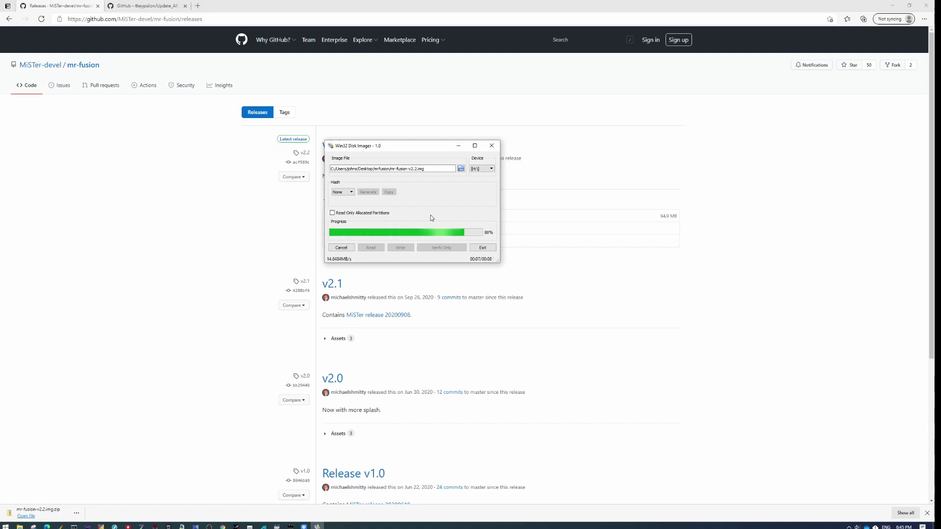
click(423, 213)
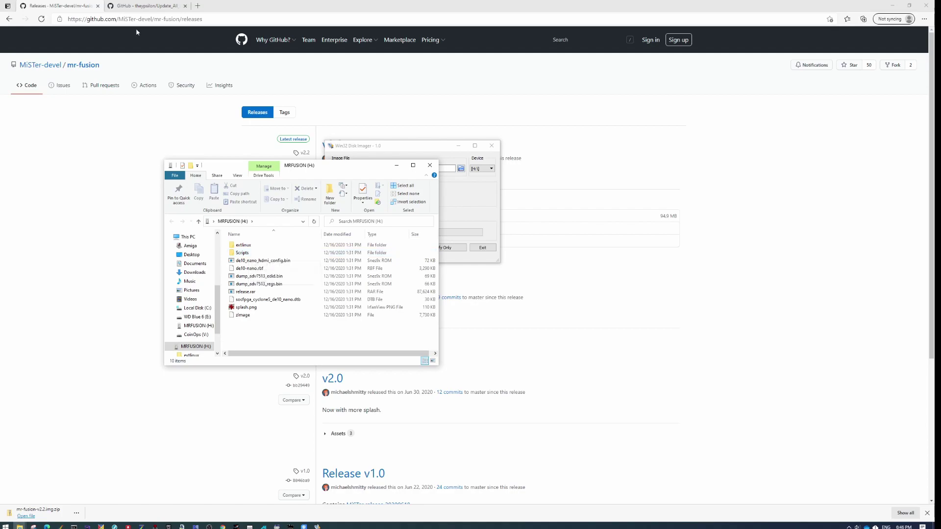
Step: Switch to the Update_All_MiSTer GitHub page and download the update_all ZIP file linked in the Setup section
click(144, 6)
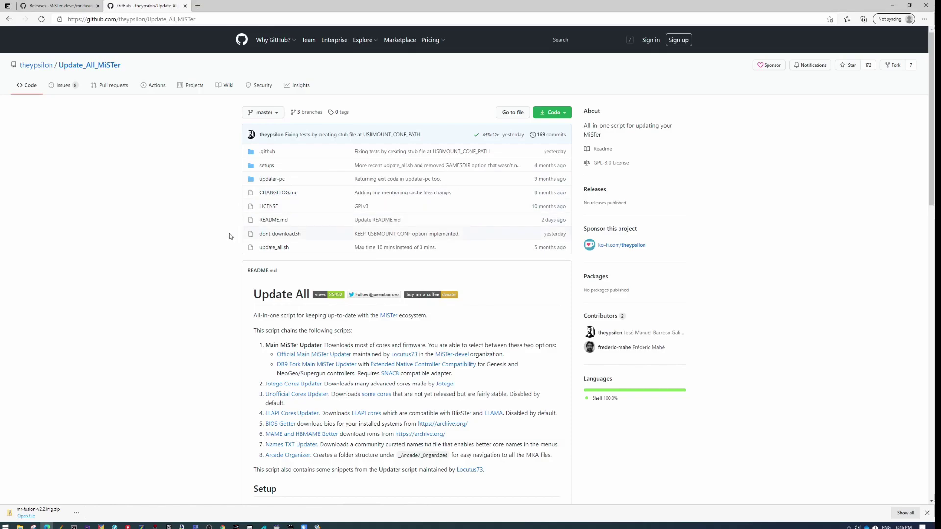
scroll(230, 233, down, 2)
scroll(227, 230, up, 1)
scroll(227, 227, down, 4)
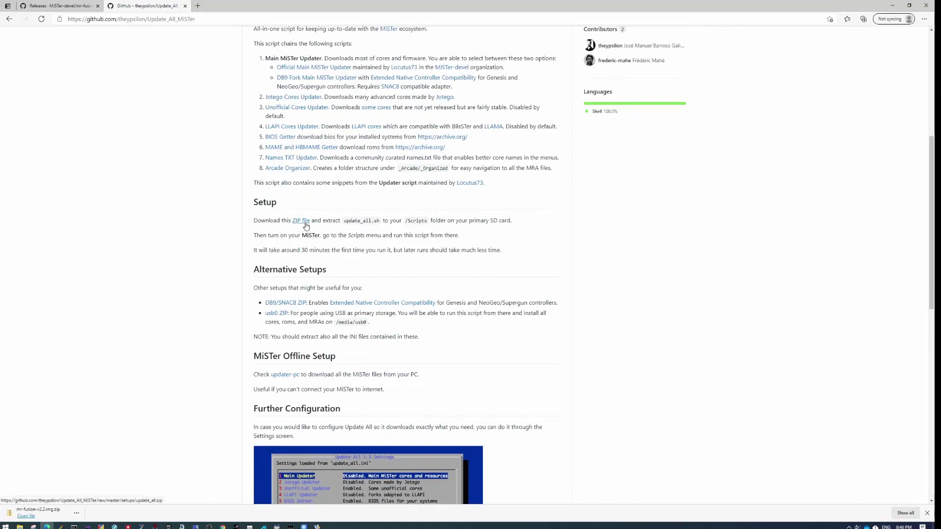
click(301, 220)
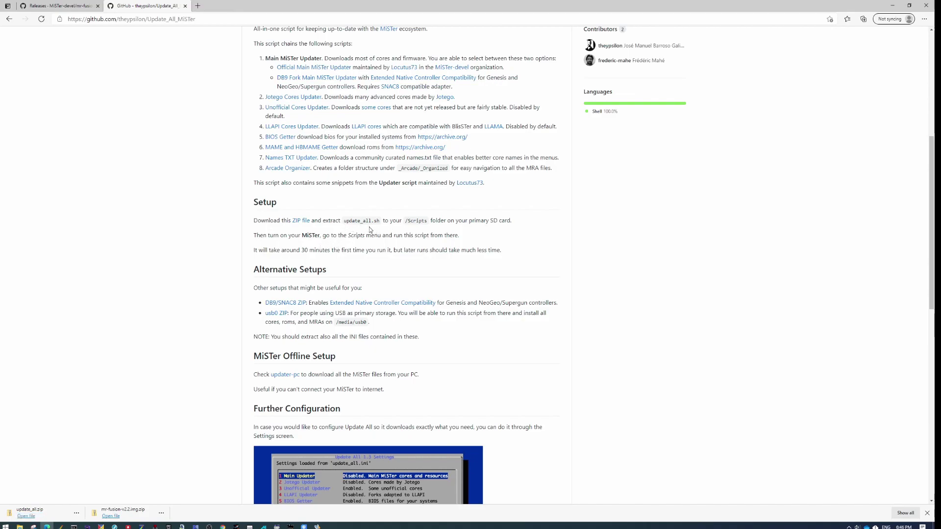
Step: In File Explorer, transfer update_all.sh from the update_all (1) folder into the Scripts folder on the MRFUSION (H:) drive
key(alt+Tab)
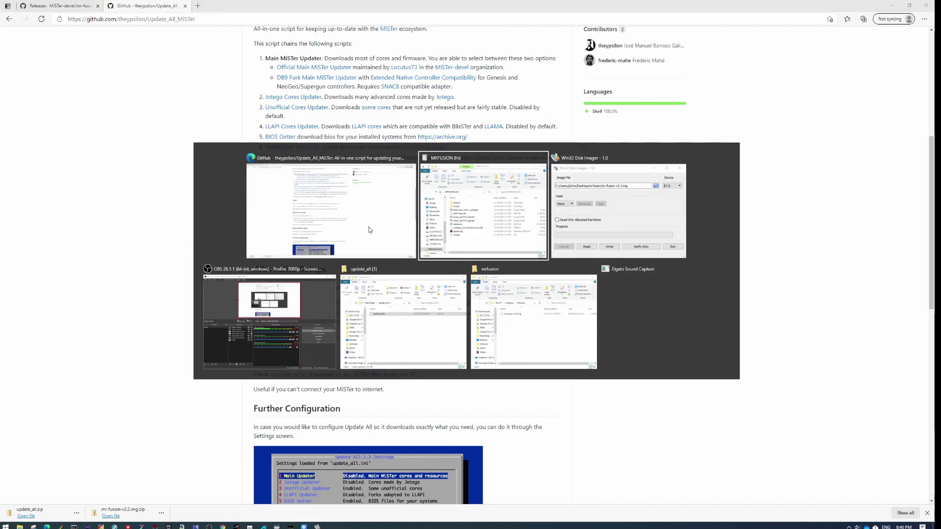
key(alt+Tab)
key(Tab)
key(Tab)
key(Tab)
drag(257, 154, 587, 153)
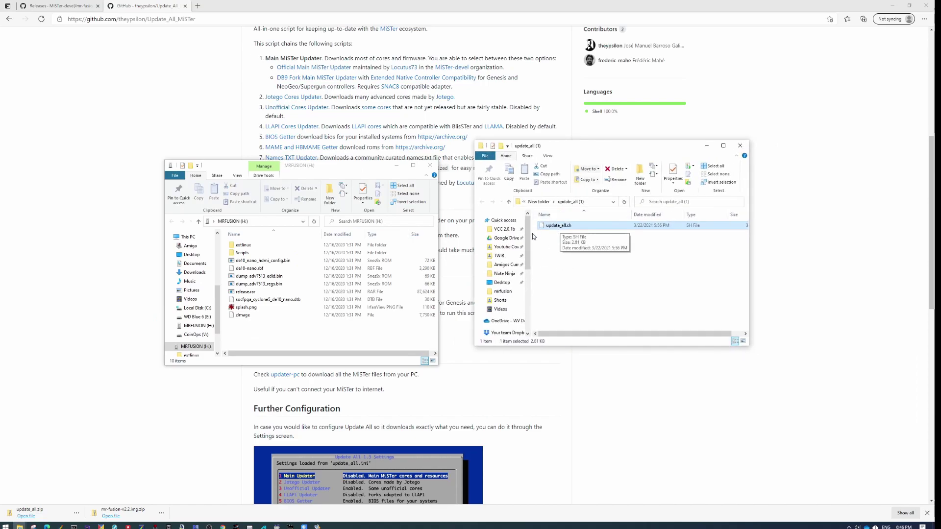
drag(553, 226, 287, 252)
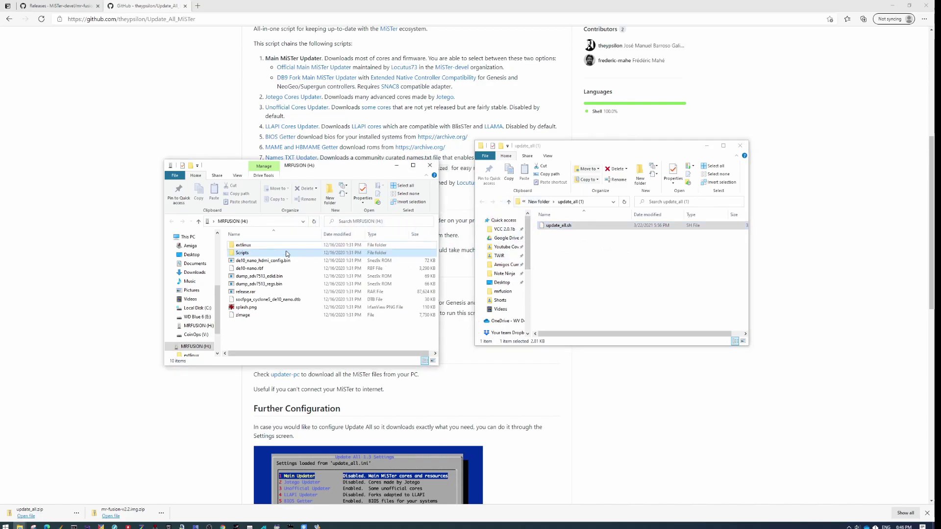
click(251, 254)
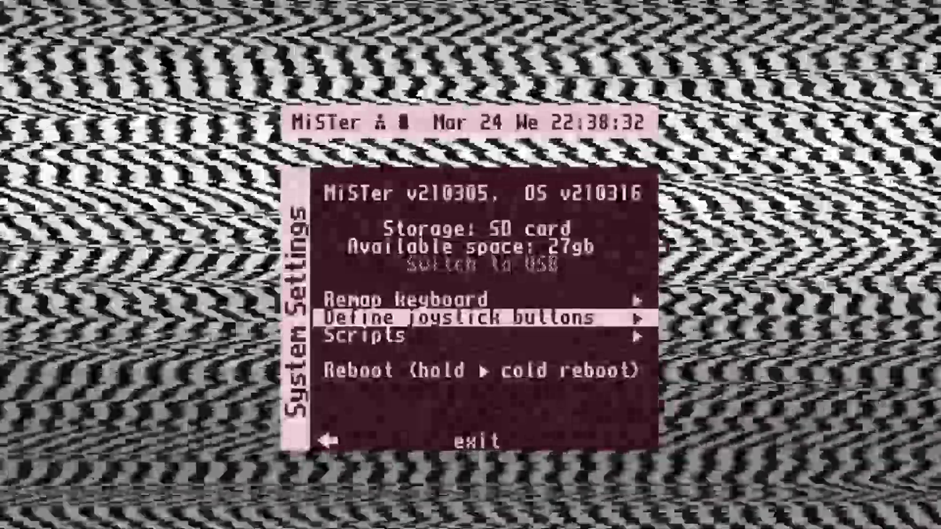
Step: On the MiSTer, start defining the joystick buttons and complete the D-pad test and both stick tilt tests
key(Return)
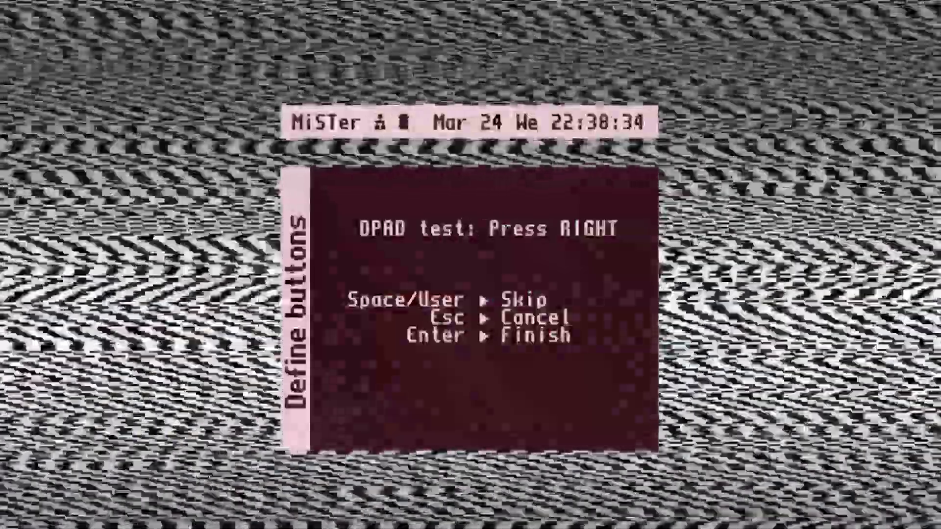
key(Right)
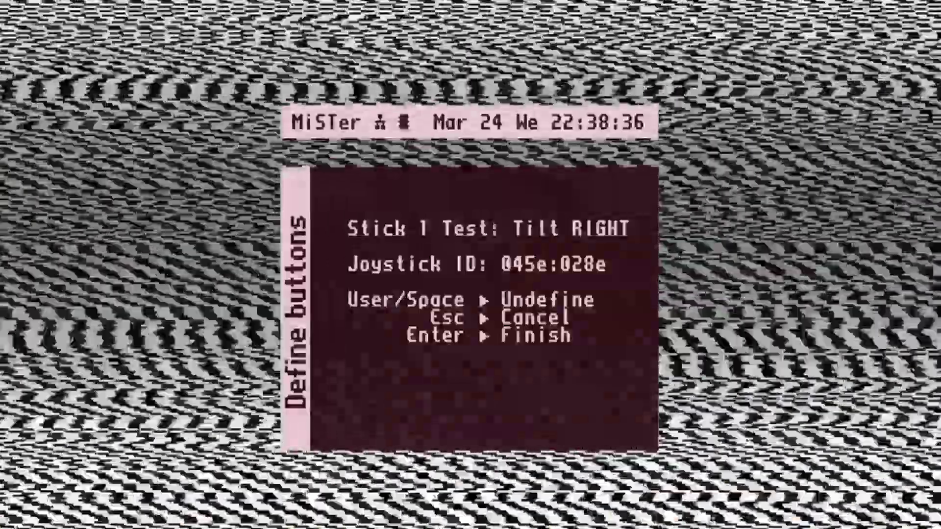
key(Right)
key(Down)
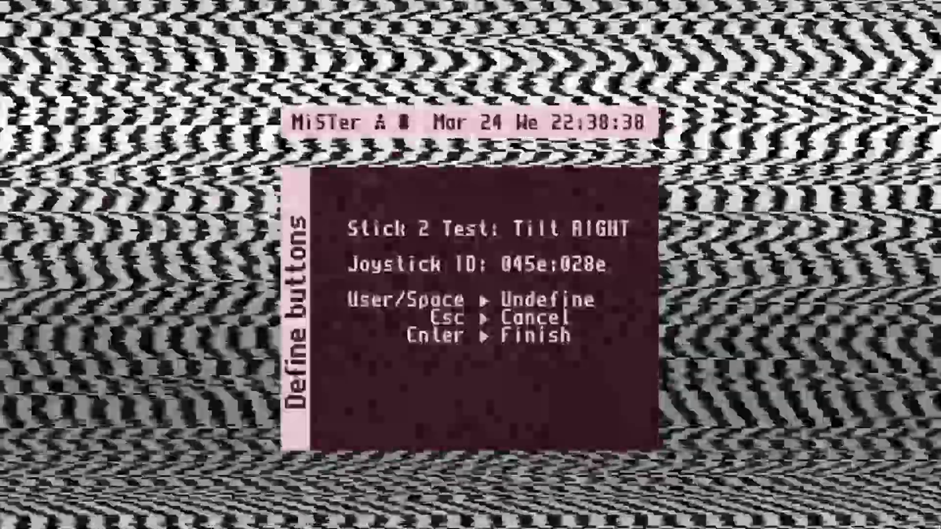
key(Right)
key(Down)
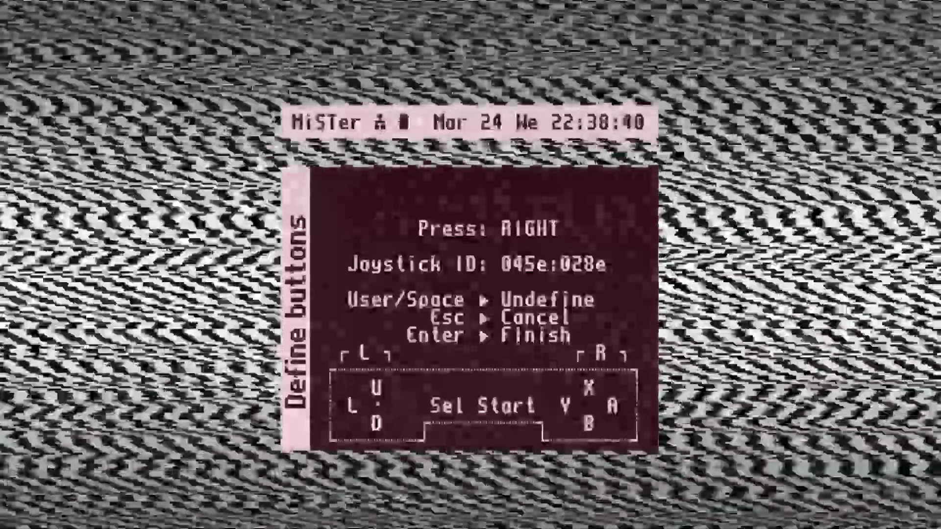
Step: Map the joystick's direction and gamepad buttons, mouse movement, mouse buttons and the MENU button
key(Right)
key(Left)
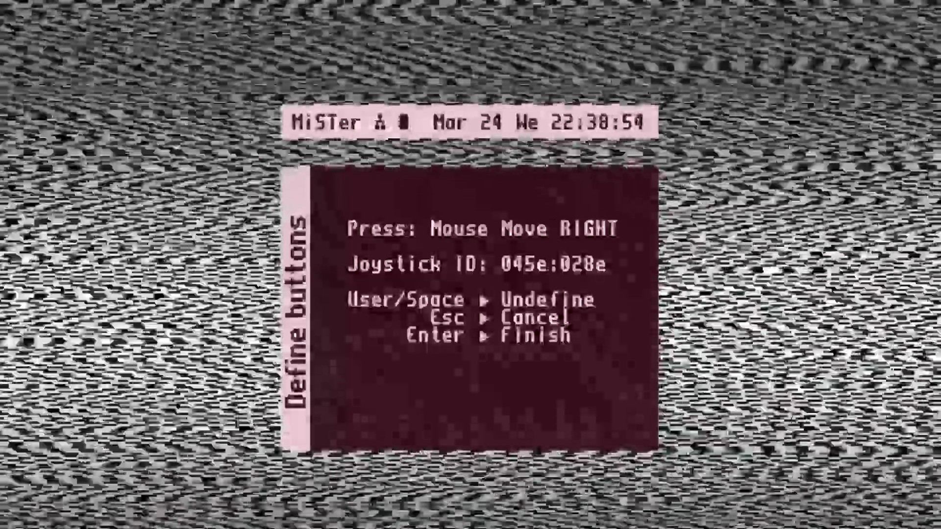
key(Right)
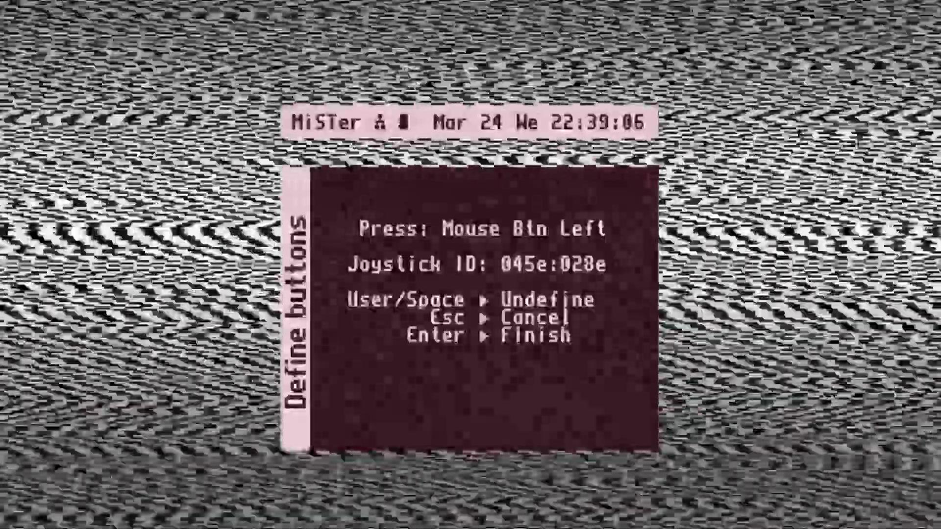
key(Right)
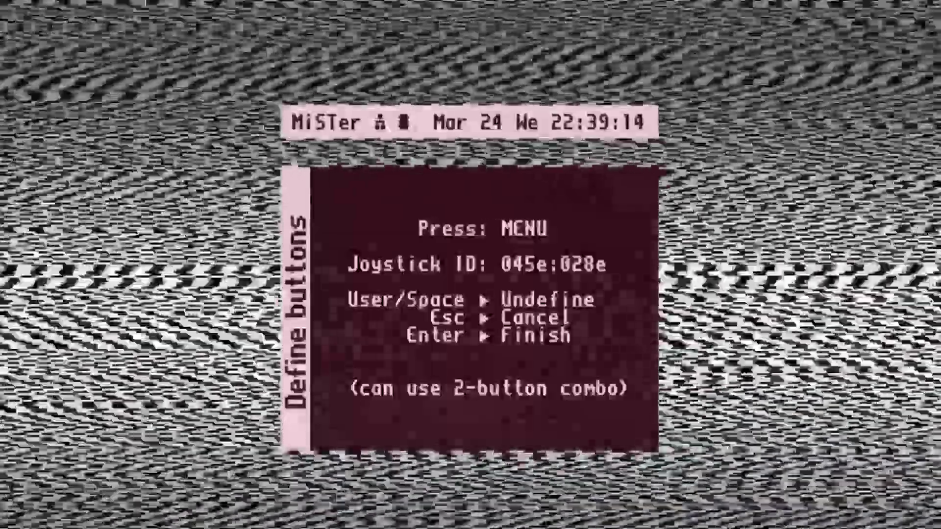
key(F12)
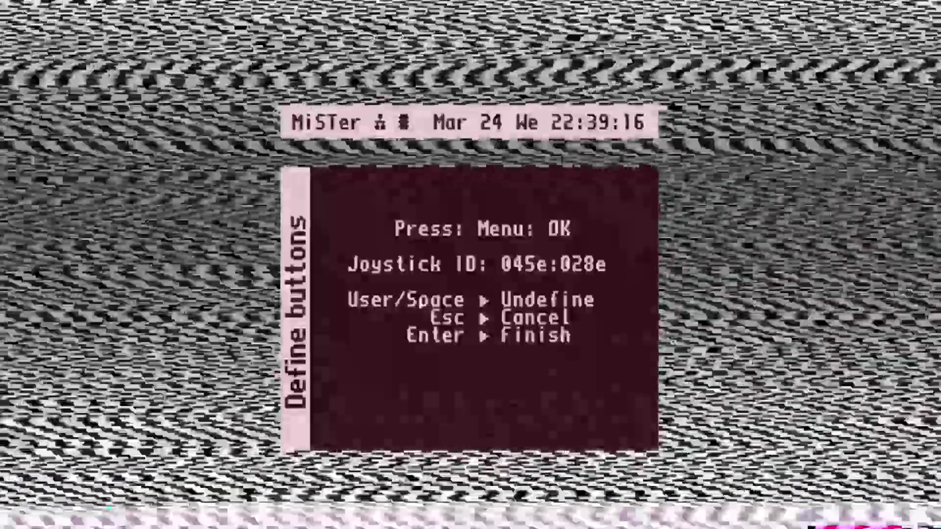